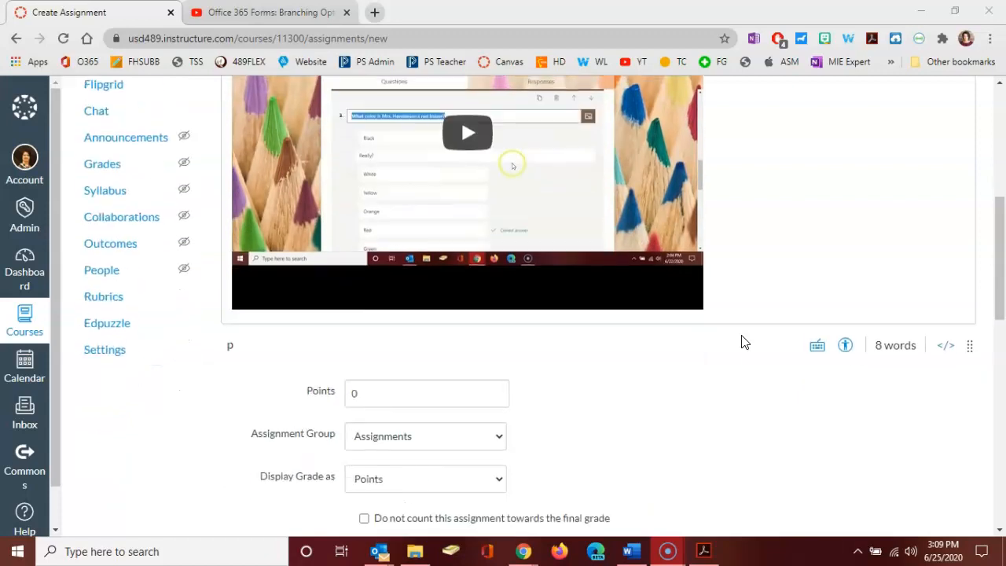
Step: Set the assignment's points to 10
scroll(744, 342, down, 1)
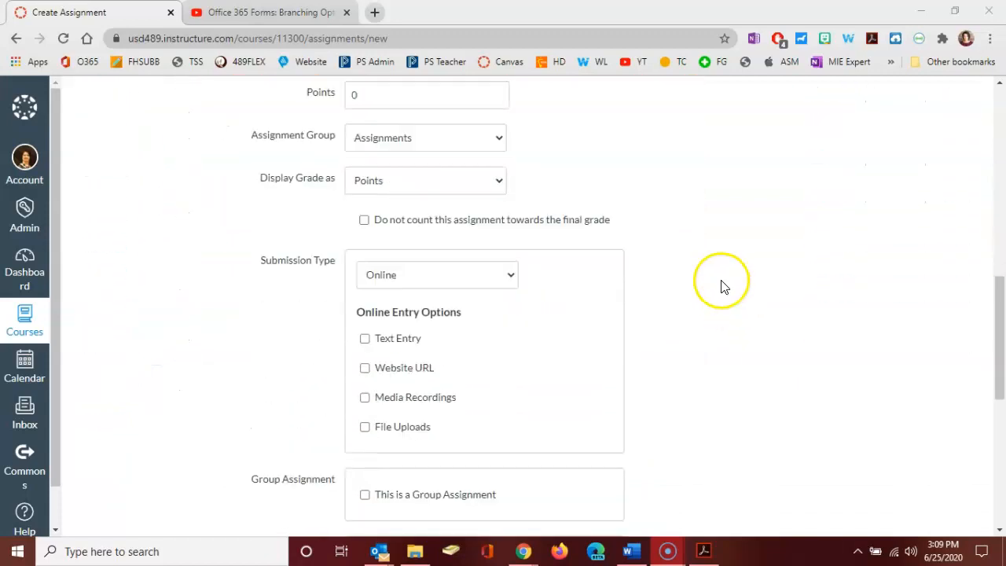
double_click(399, 97)
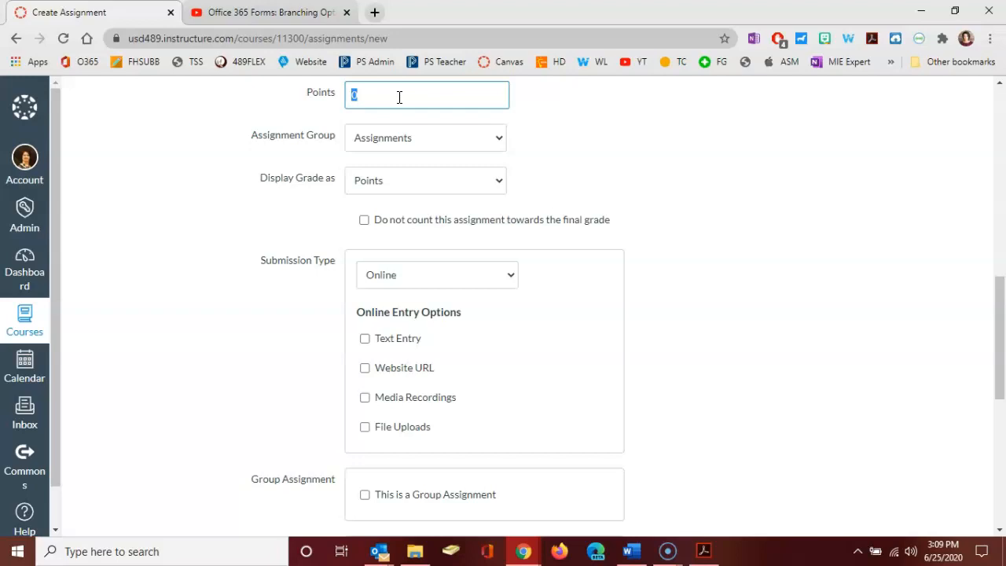
text(10)
click(403, 139)
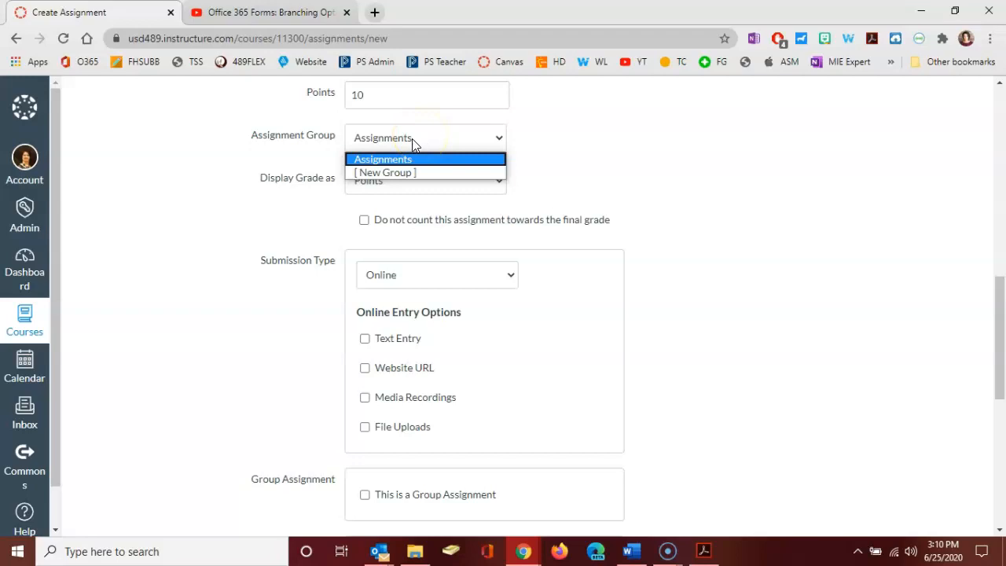
click(549, 150)
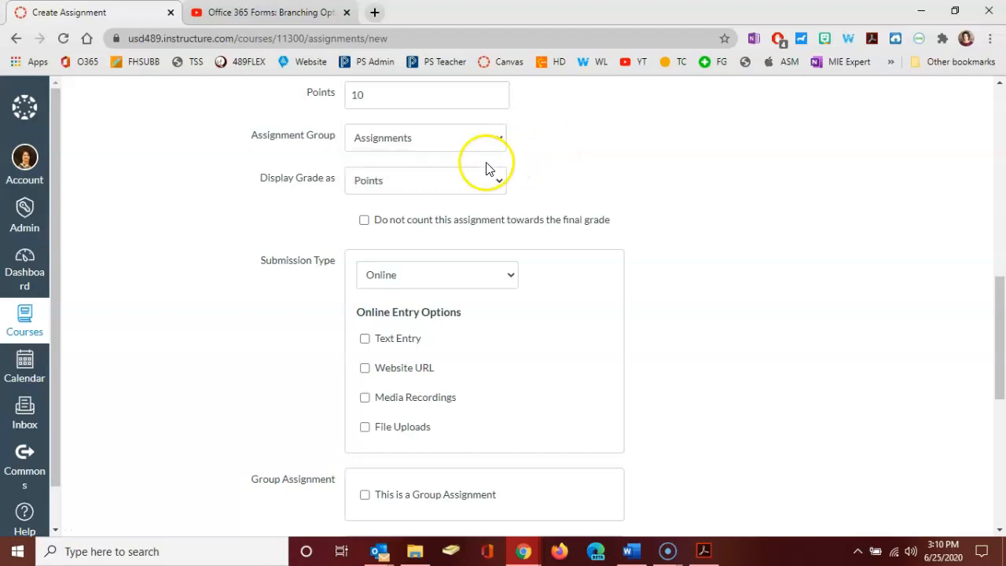
click(447, 179)
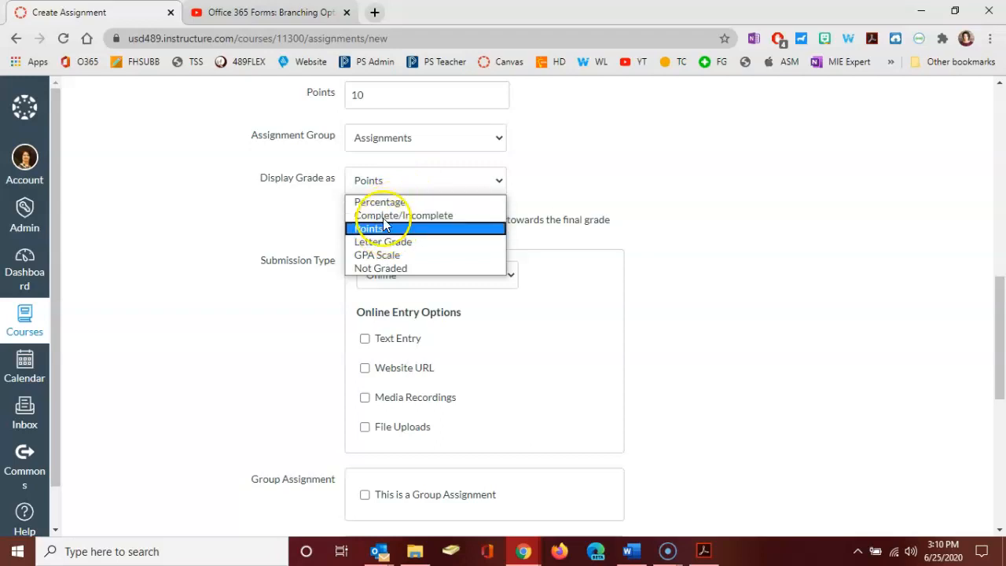
click(595, 206)
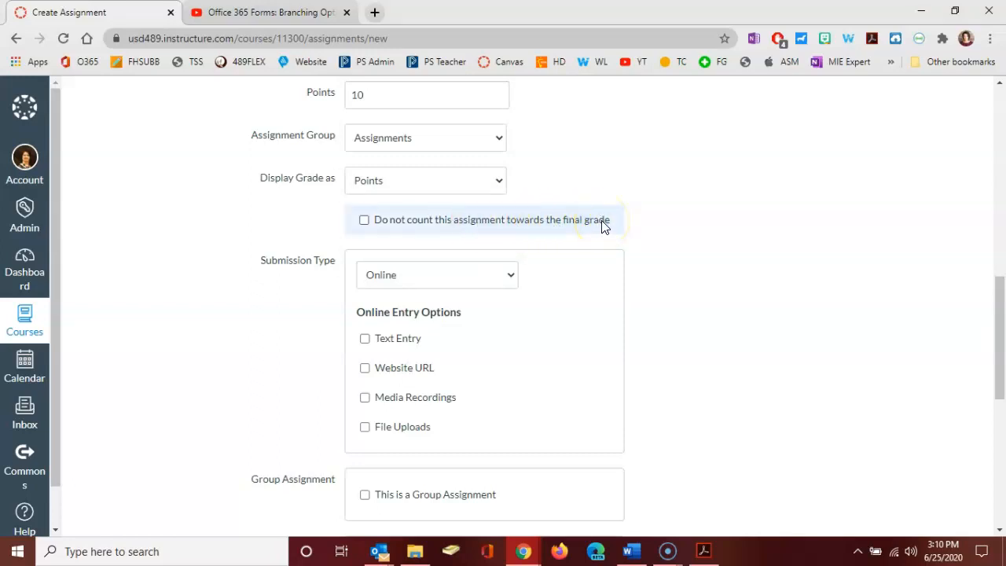
Step: Keep the submission type as Online and allow File Uploads as the entry option
scroll(637, 223, down, 2)
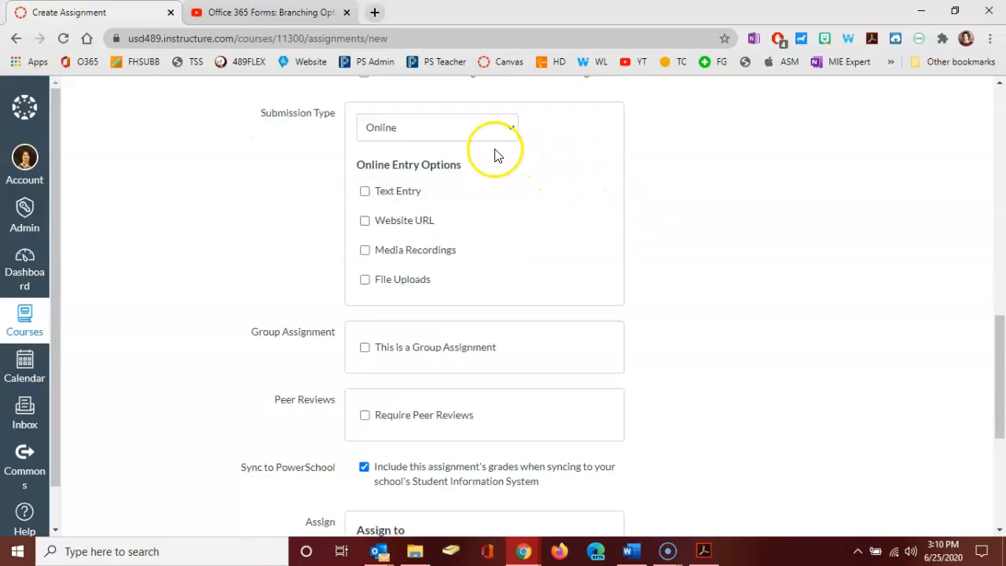
click(476, 135)
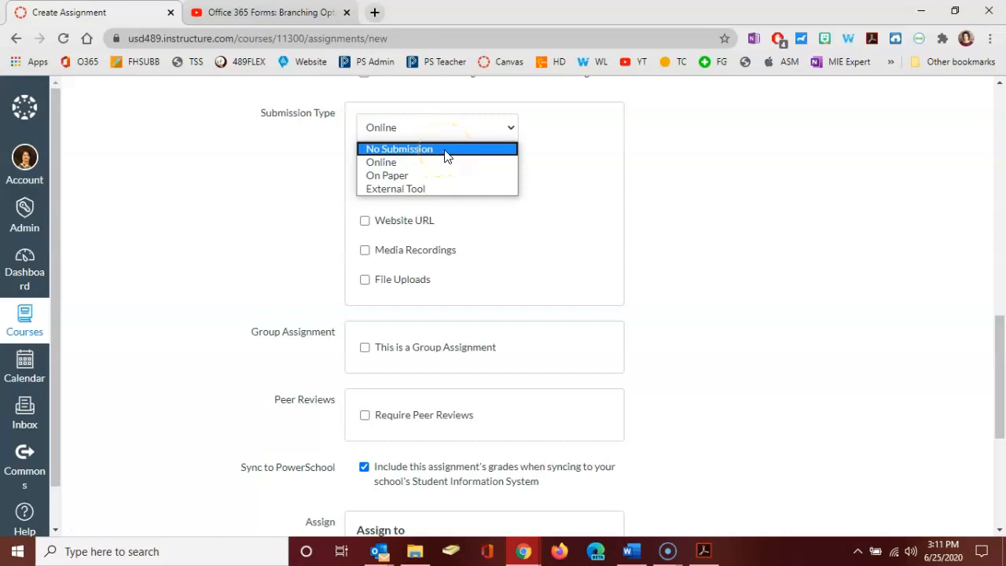
click(429, 162)
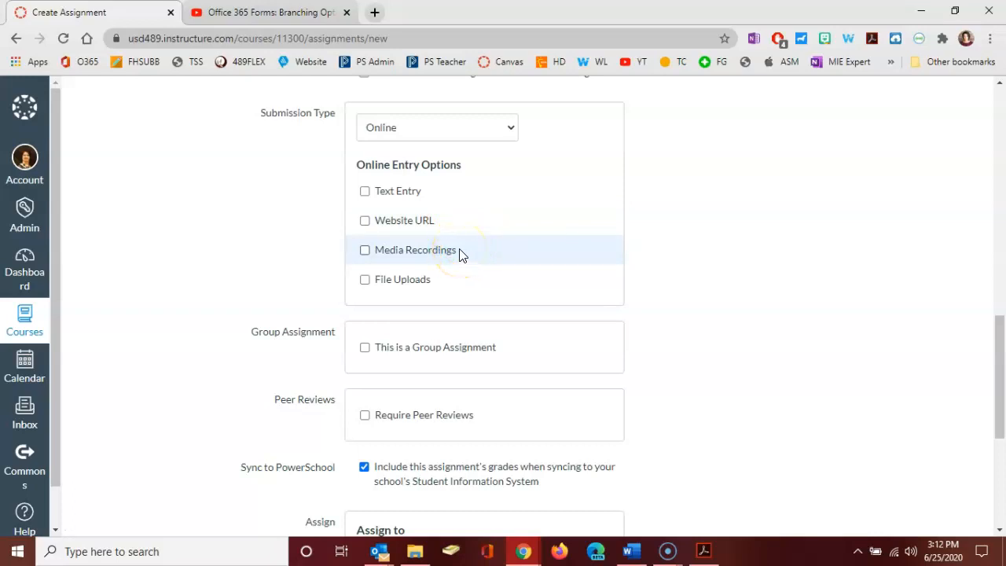
click(421, 279)
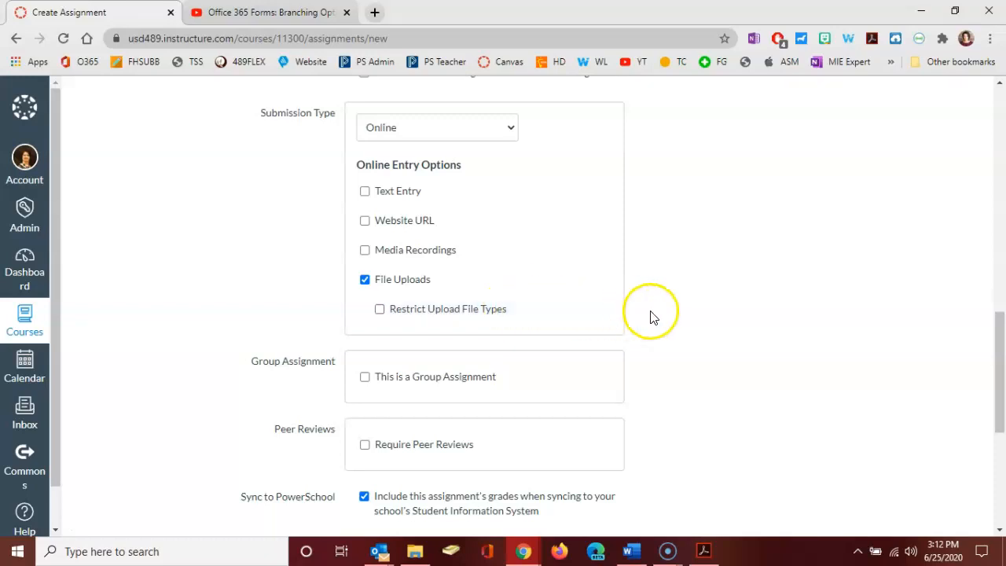
scroll(650, 315, down, 3)
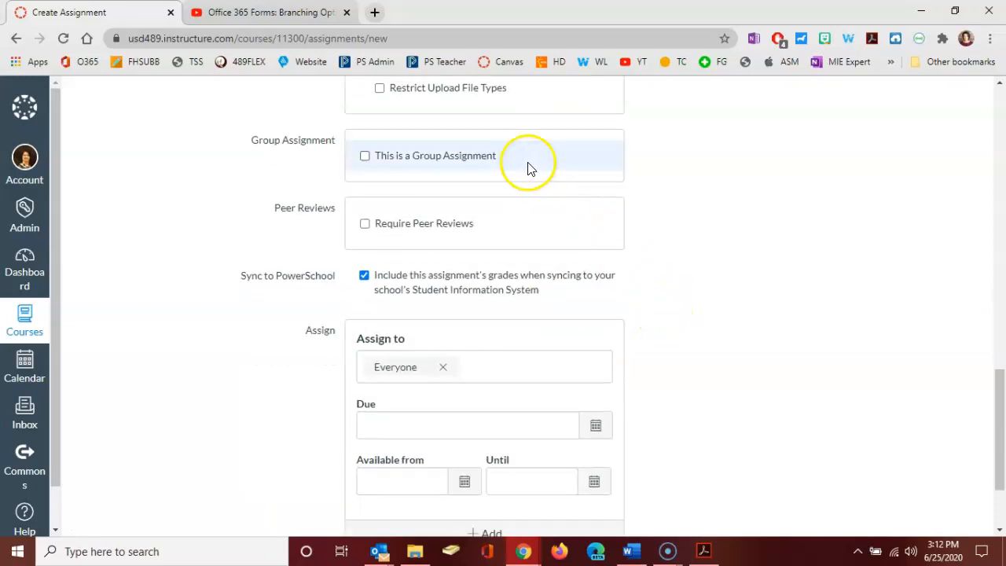
click(526, 159)
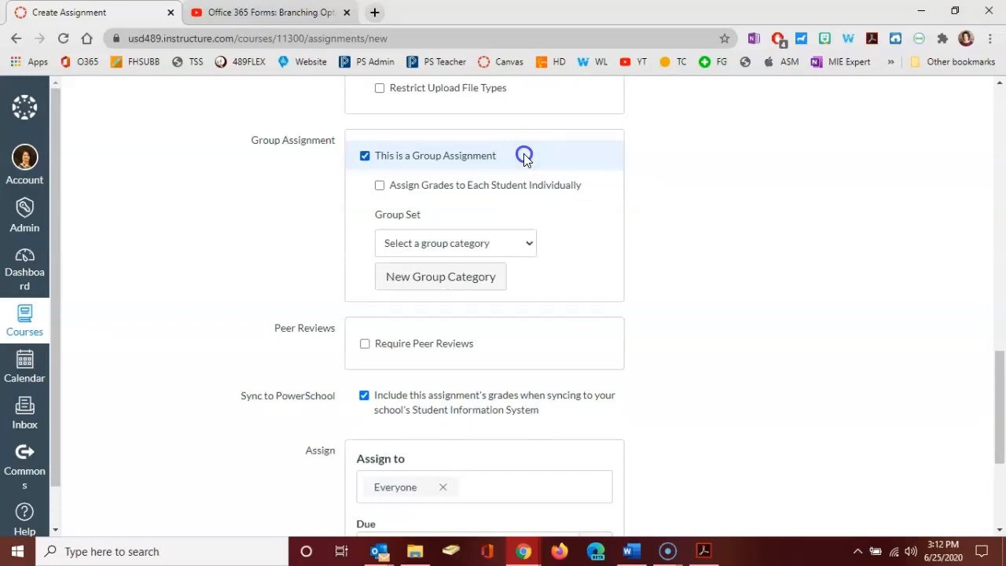
click(525, 157)
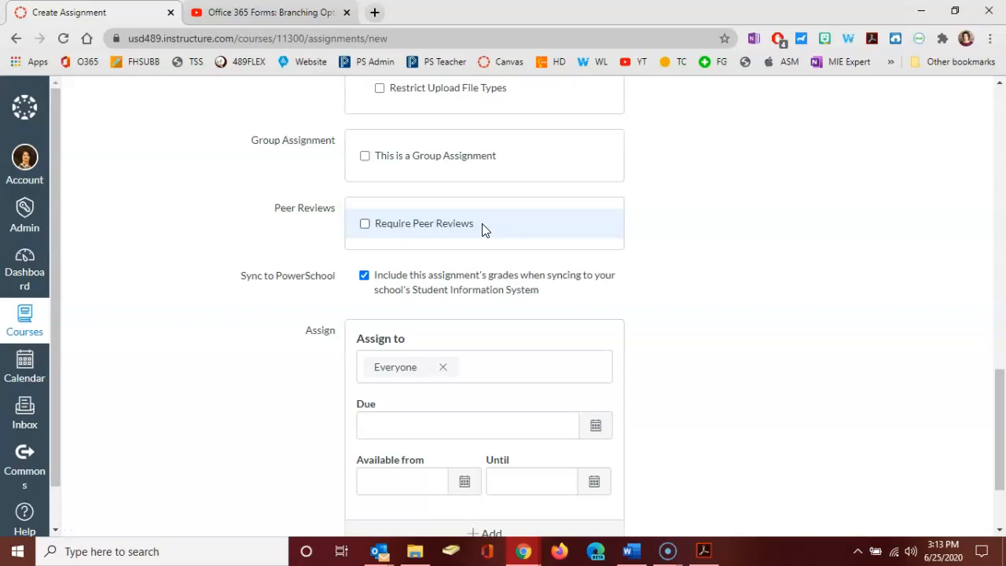
Step: Exclude this assignment's grades from the PowerSchool sync
scroll(482, 229, down, 2)
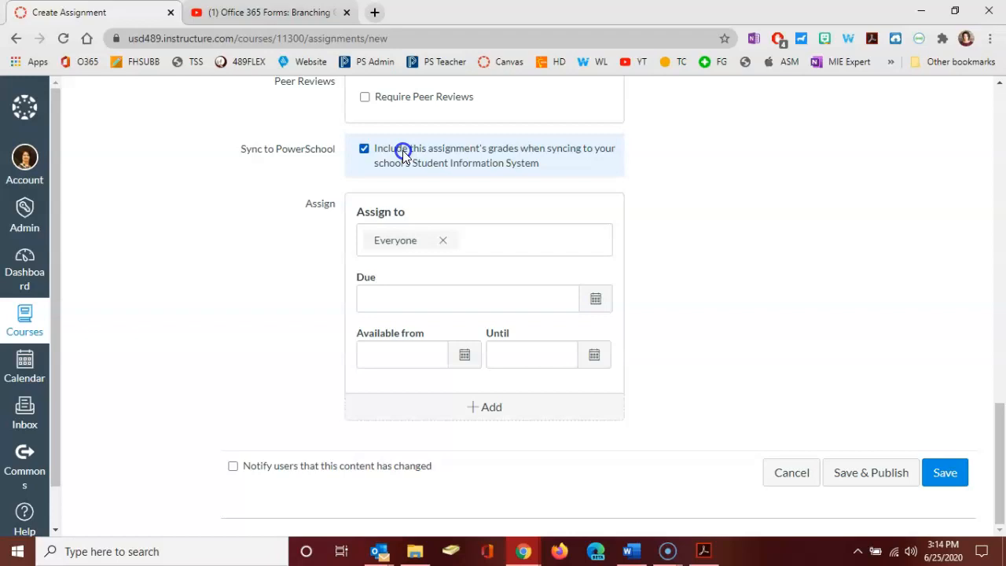
click(402, 150)
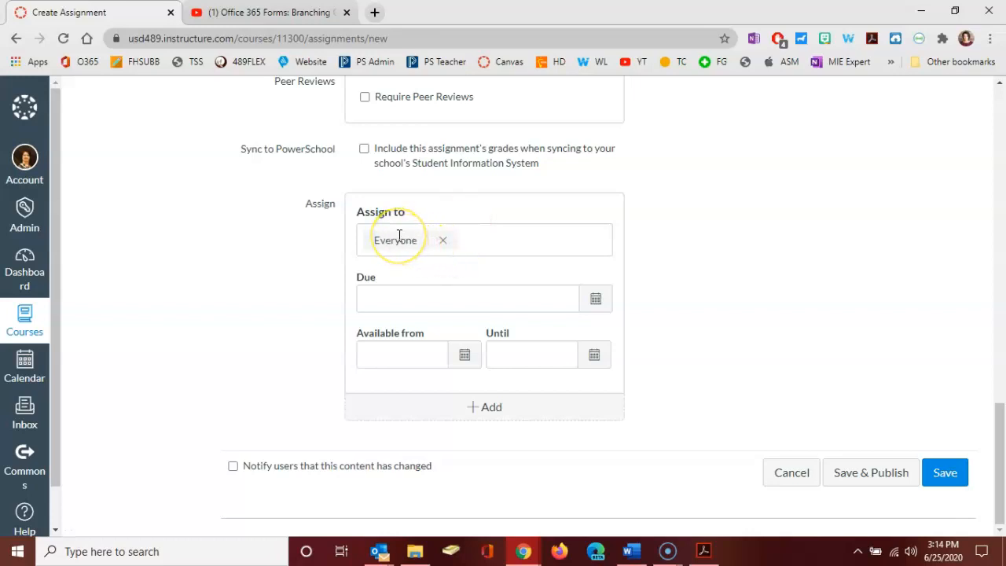
Step: Replace Everyone with the second listed student in the assignment's recipients and set that student's due date to June 26, 2020
click(444, 242)
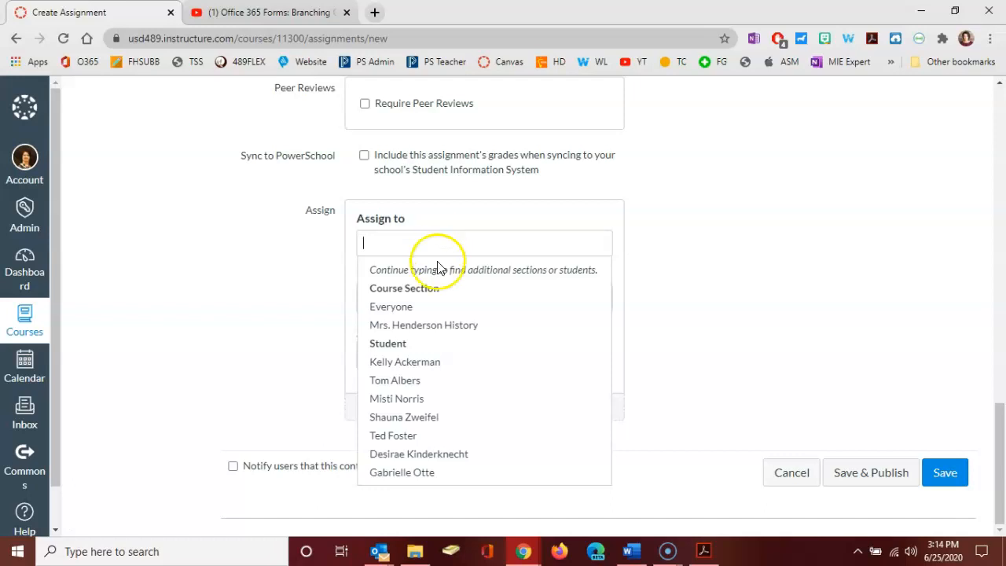
click(411, 379)
click(492, 253)
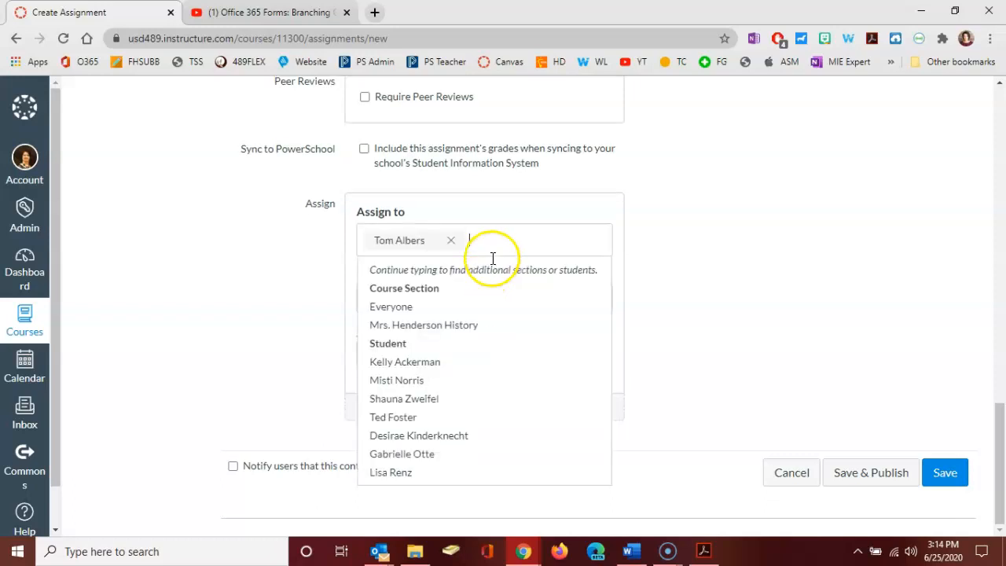
click(706, 294)
click(588, 308)
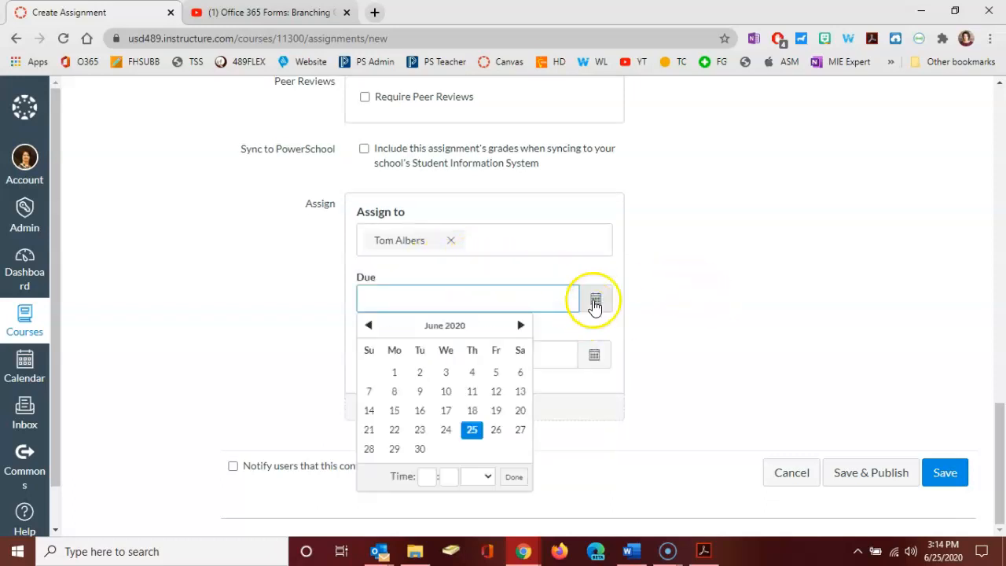
click(494, 426)
click(752, 292)
Step: Add a second assign block for everyone else with a due date of June 25, 2020
click(507, 411)
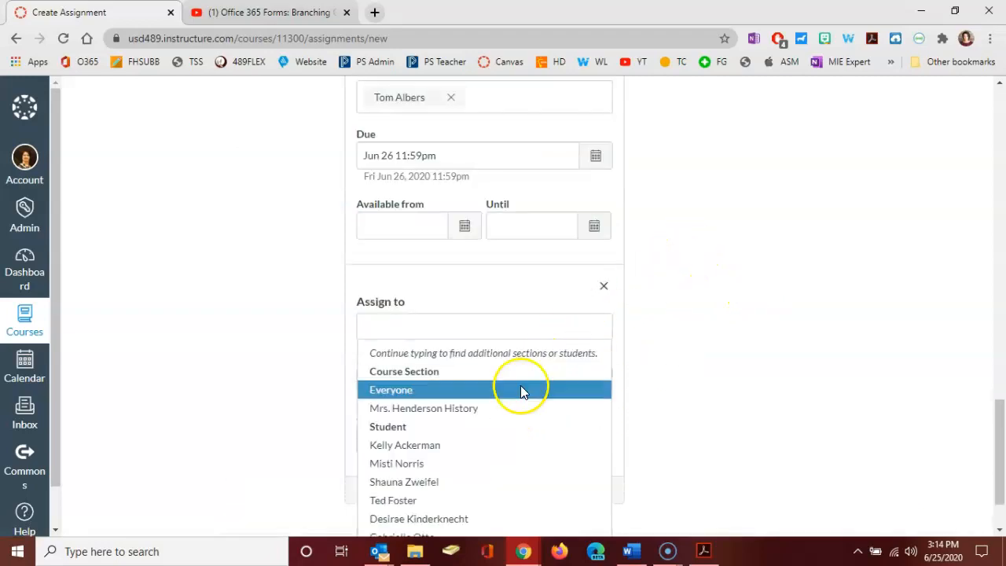
click(436, 390)
click(427, 363)
click(601, 388)
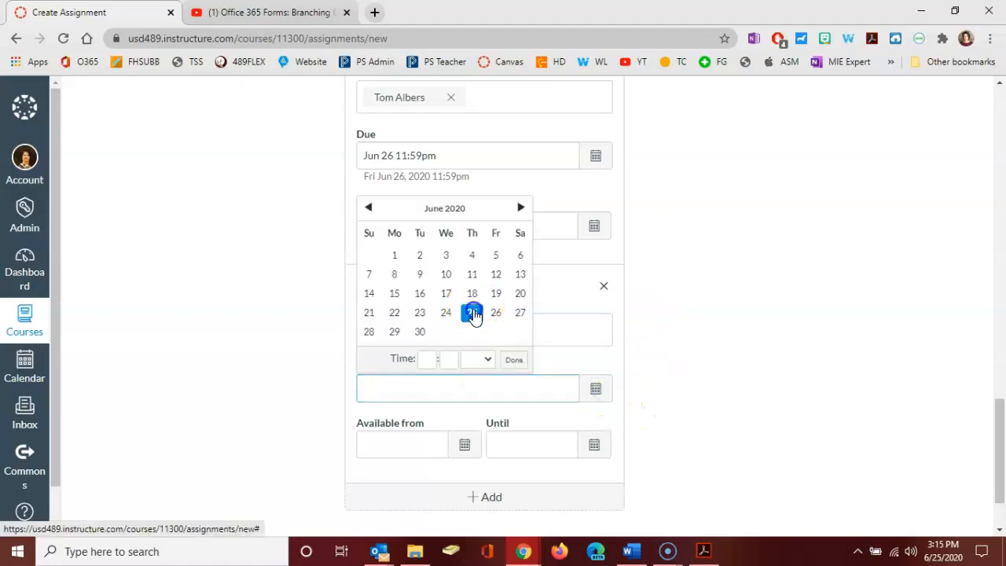
click(473, 314)
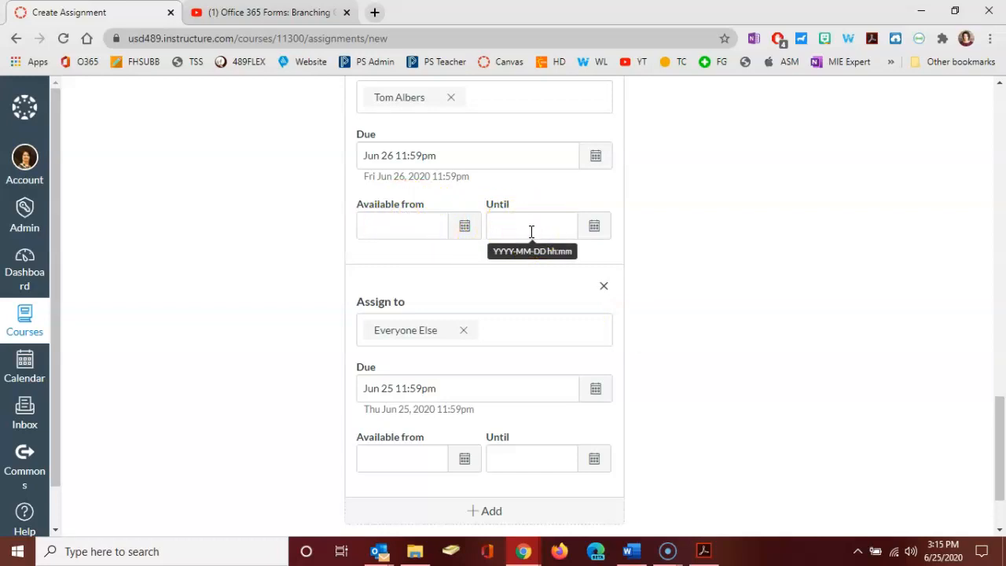
click(434, 219)
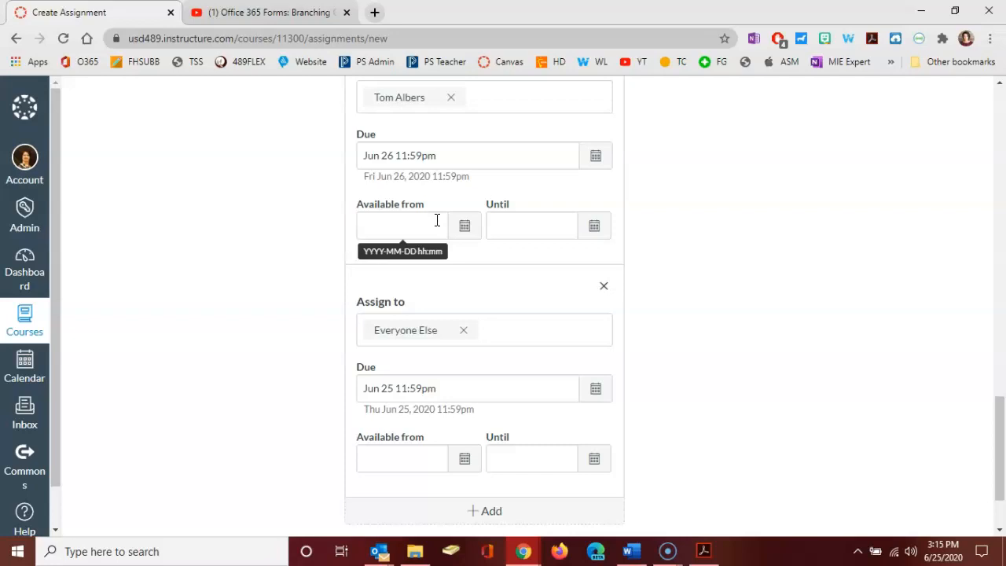
click(437, 222)
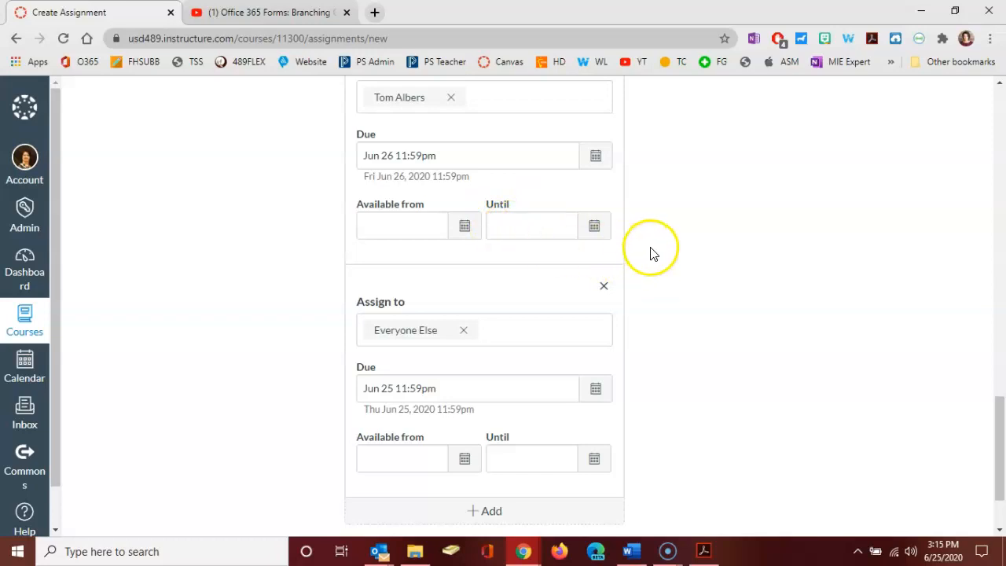
scroll(645, 254, down, 2)
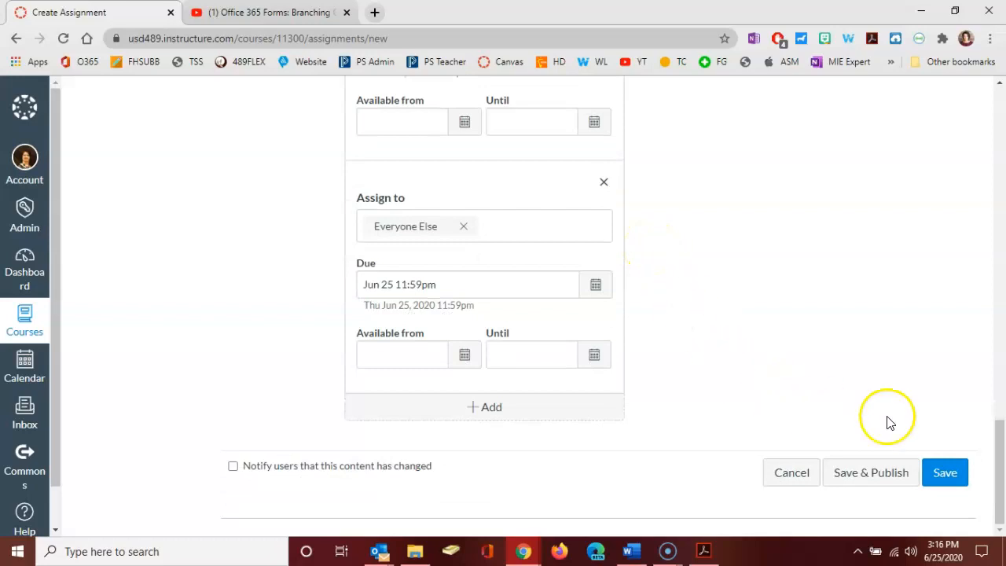